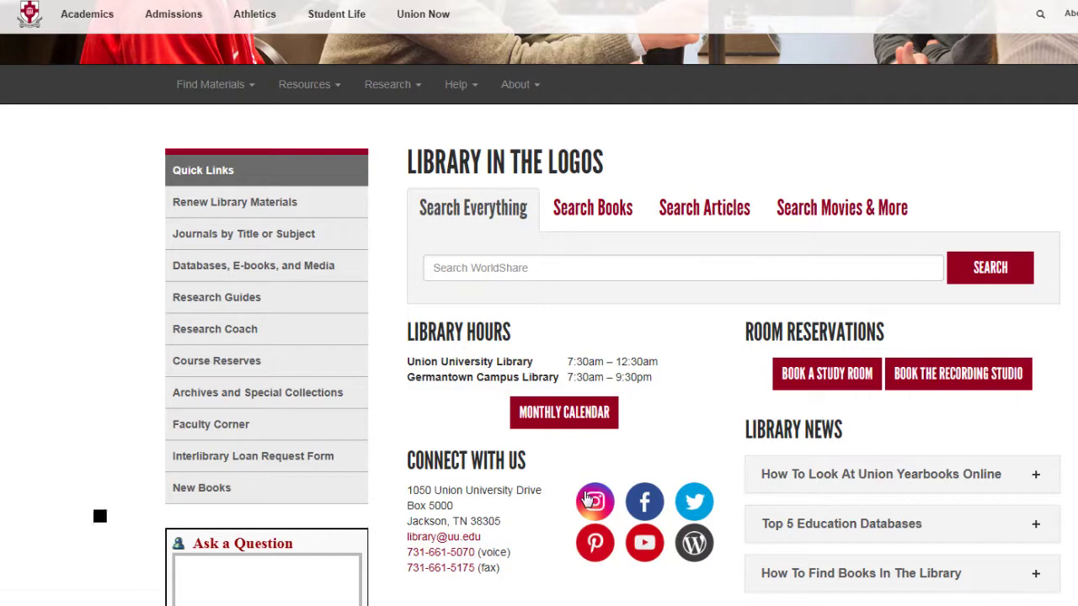
Open the Business Administration research guide under the Business subject of the library's Research Guides.
click(230, 300)
scroll(283, 396, down, 2)
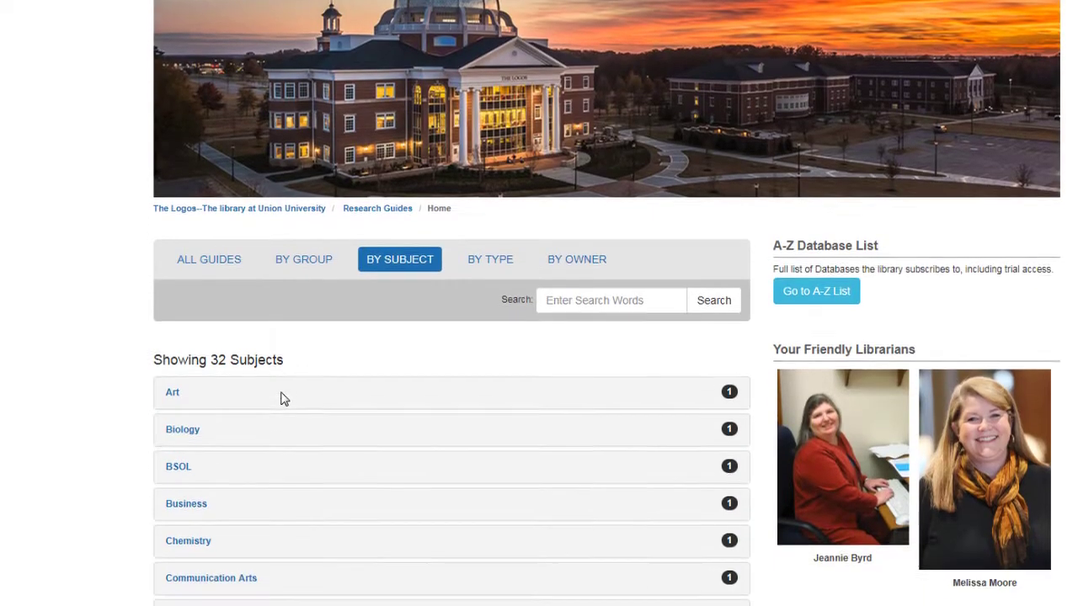
click(194, 432)
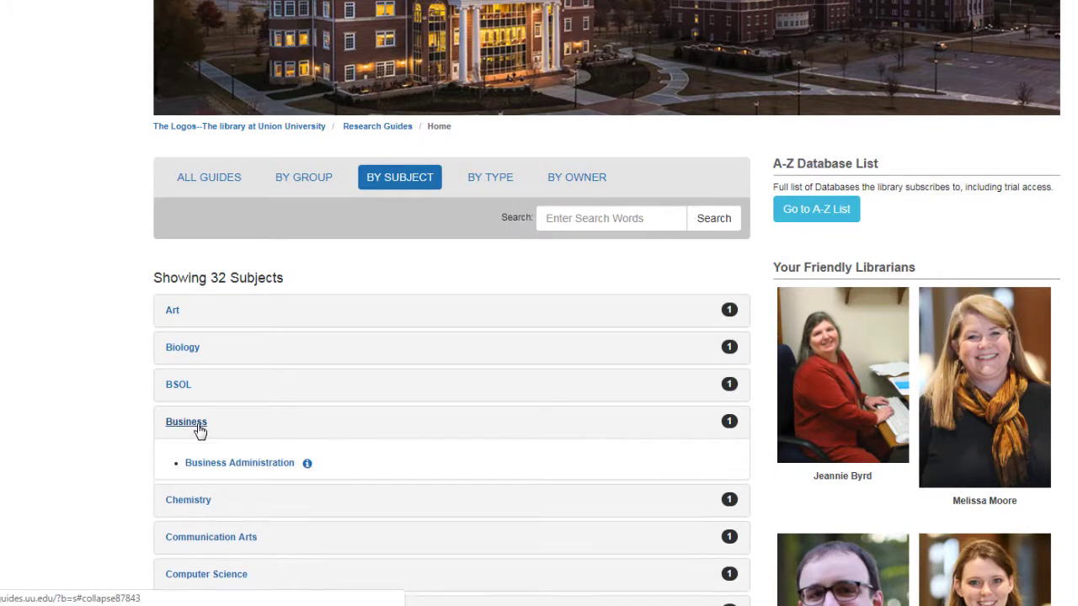
click(228, 465)
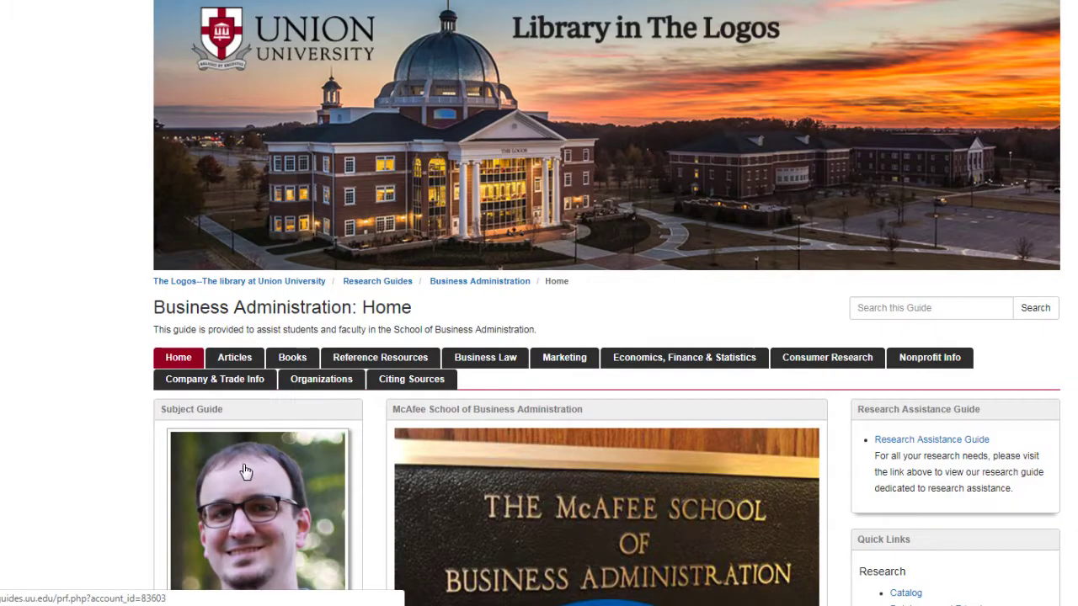
Open the Business Source Complete database from the Articles page of the Business Administration guide.
click(235, 362)
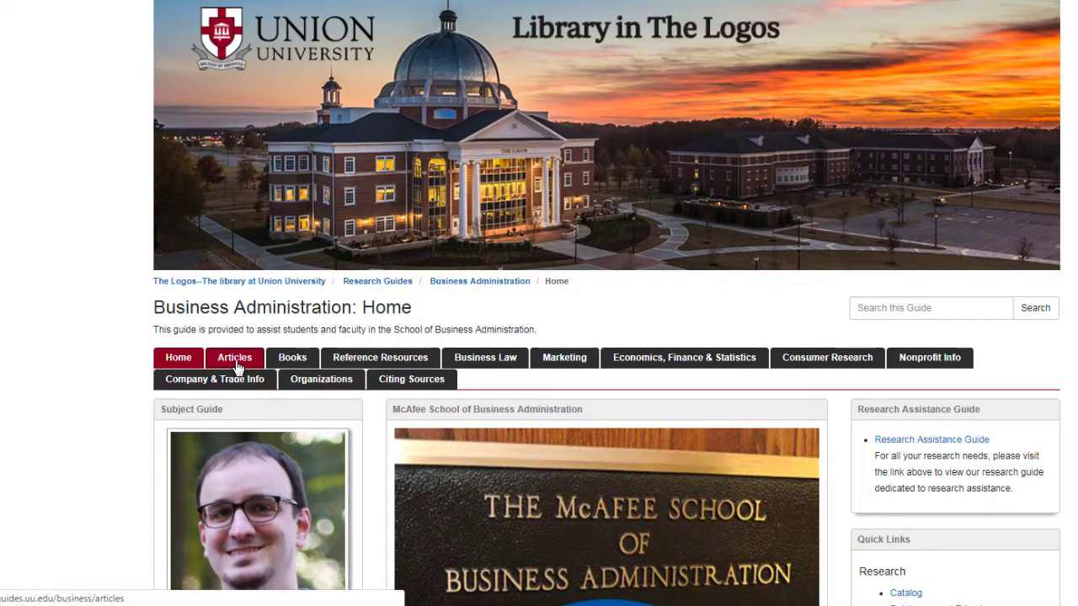
scroll(474, 471, down, 3)
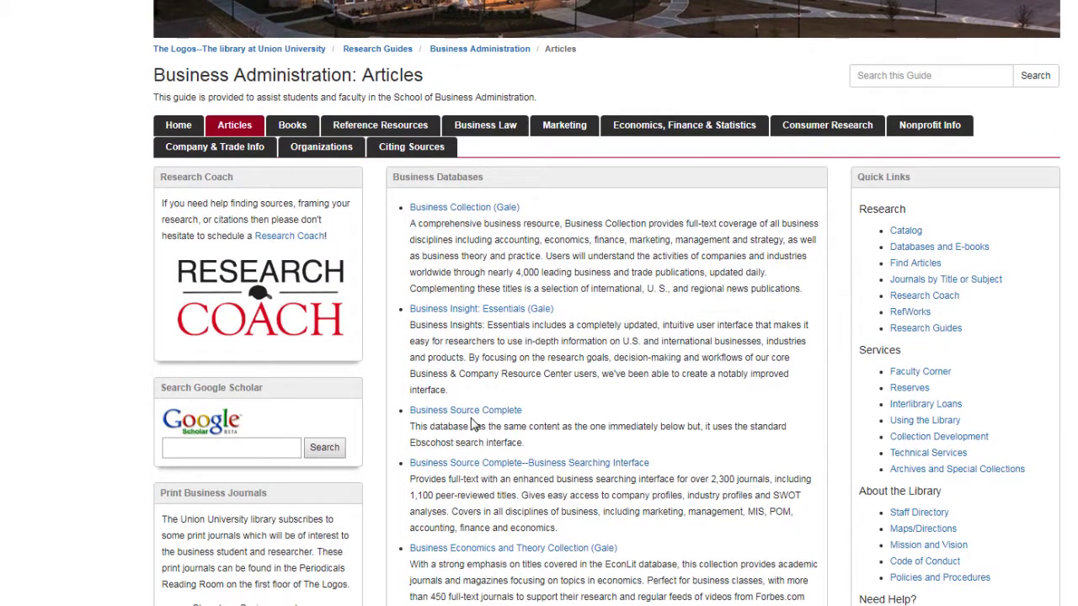
click(470, 411)
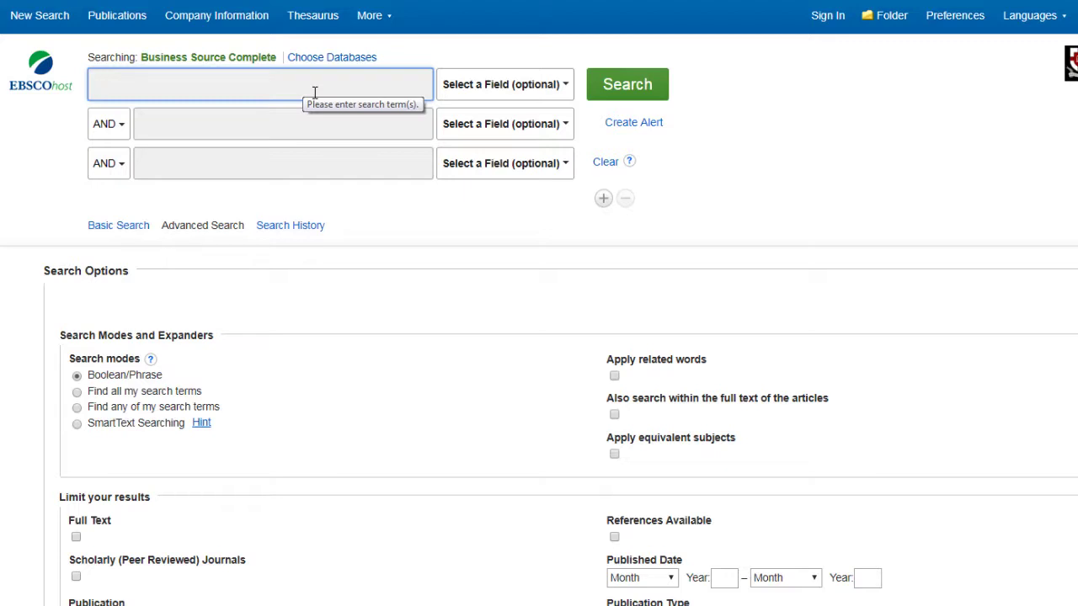
Enter "virtual teams" as the first search term and "management" as the second, combined with AND.
text(virtual te)
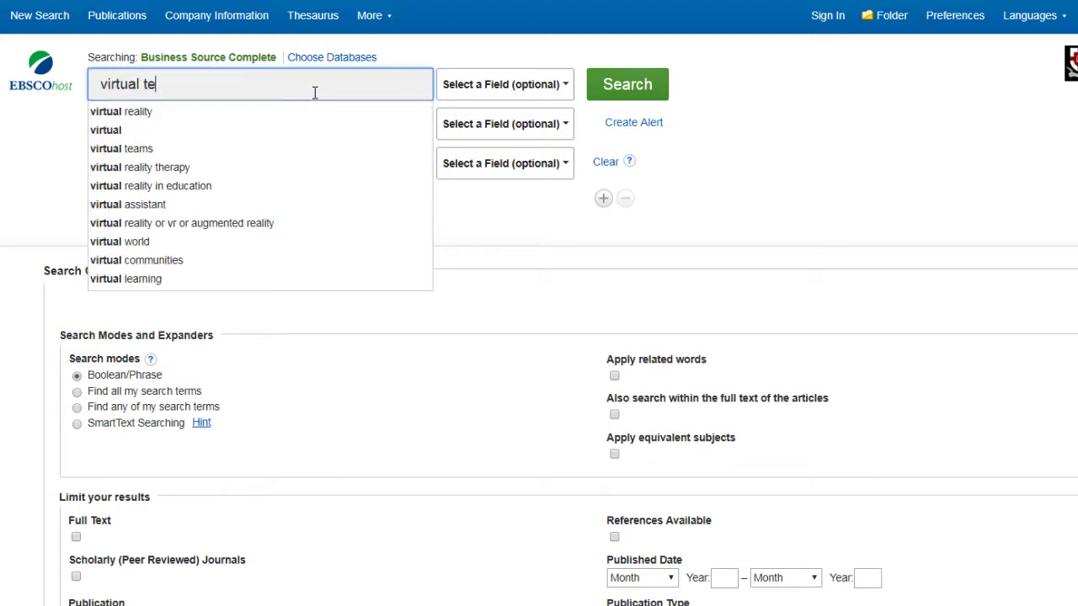
text(ams)
key(Tab)
key(Tab)
key(Tab)
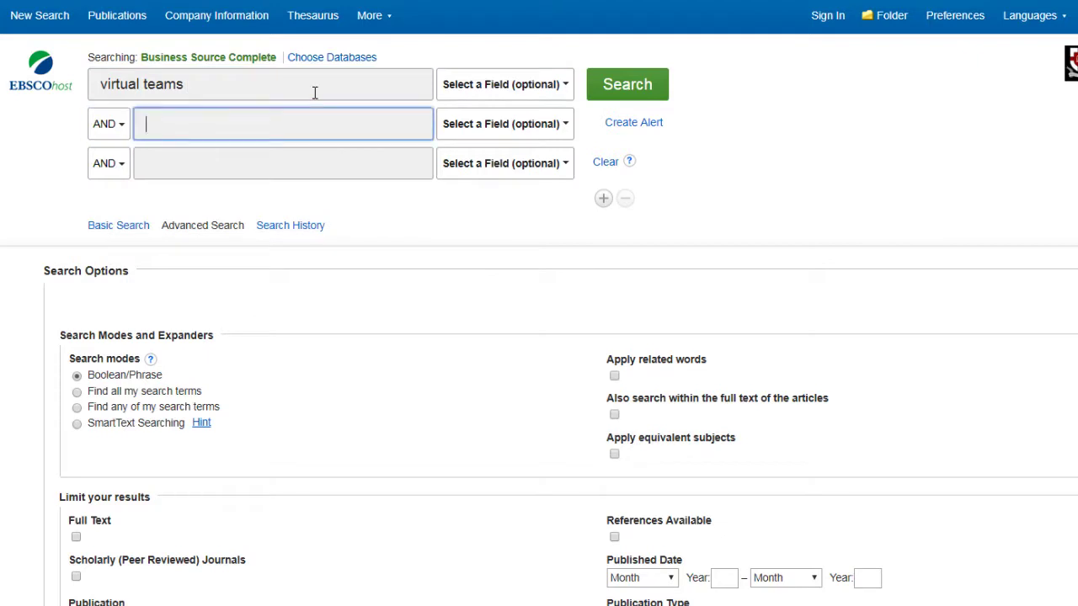
text(management)
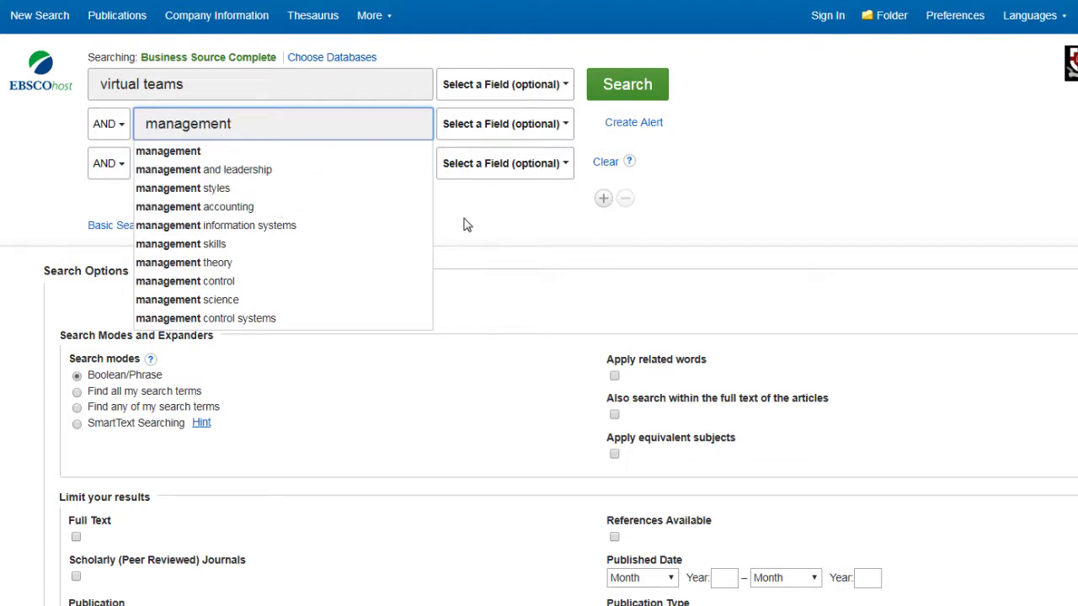
Enclose virtual teams in quotation marks for an exact-phrase match and run the search.
click(101, 84)
text(")
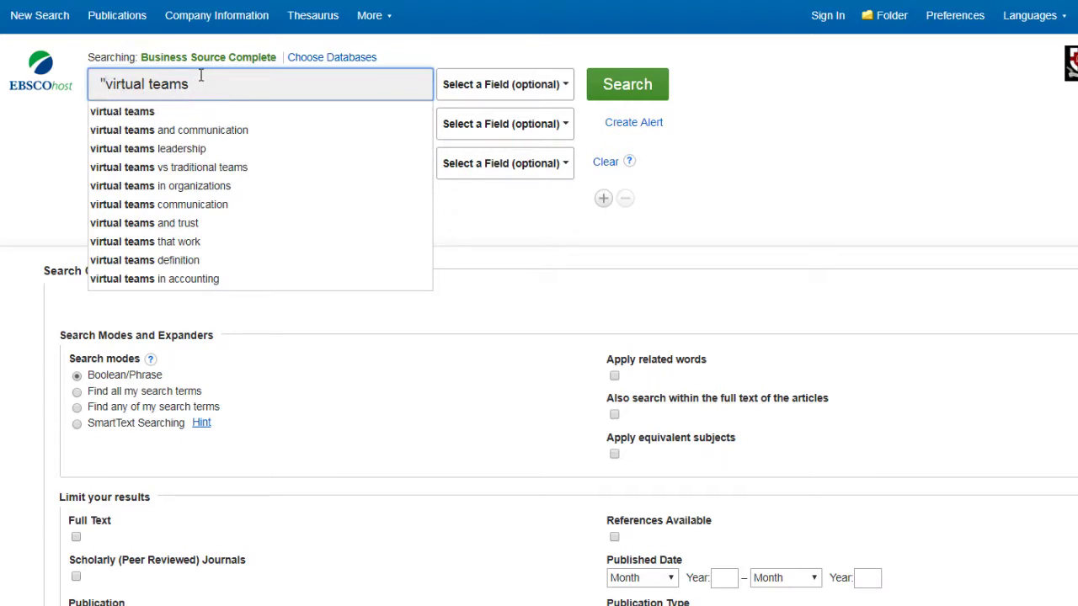
text(")
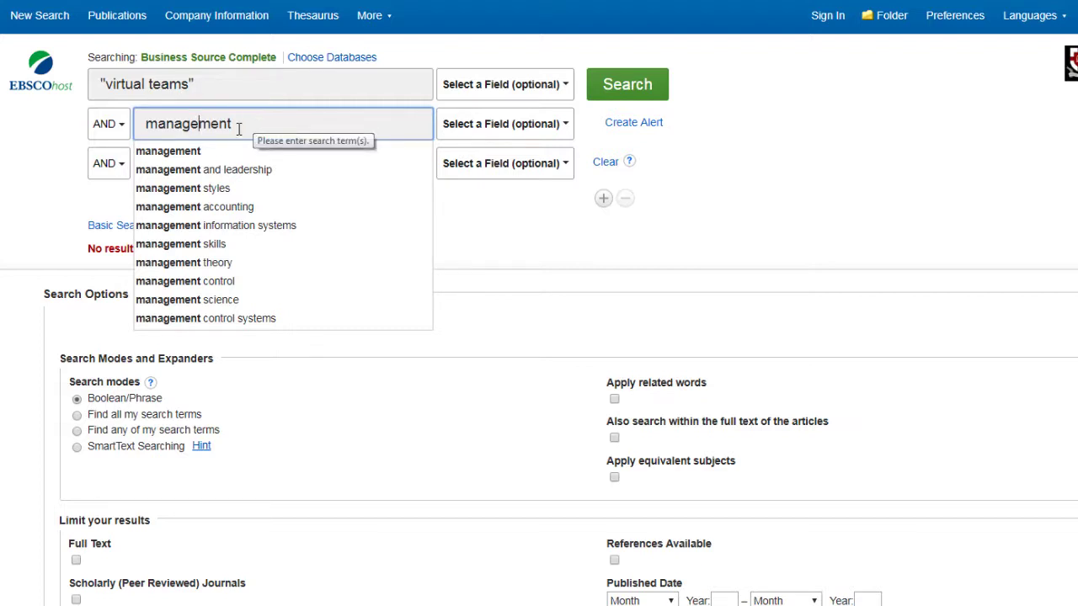
click(606, 87)
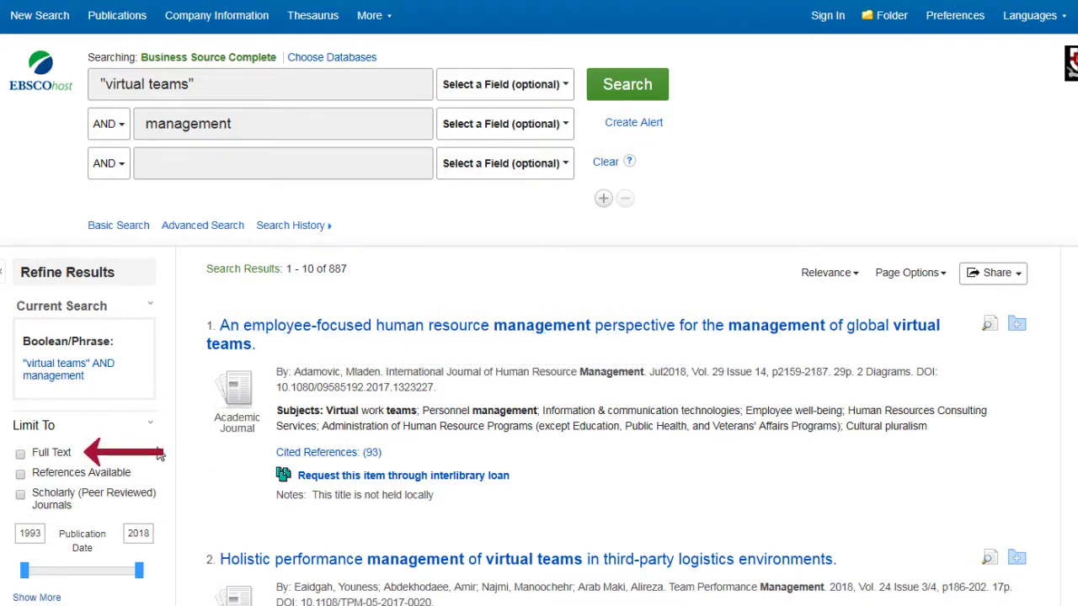
Limit the search results to Full Text and Scholarly (Peer Reviewed) Journals.
click(17, 455)
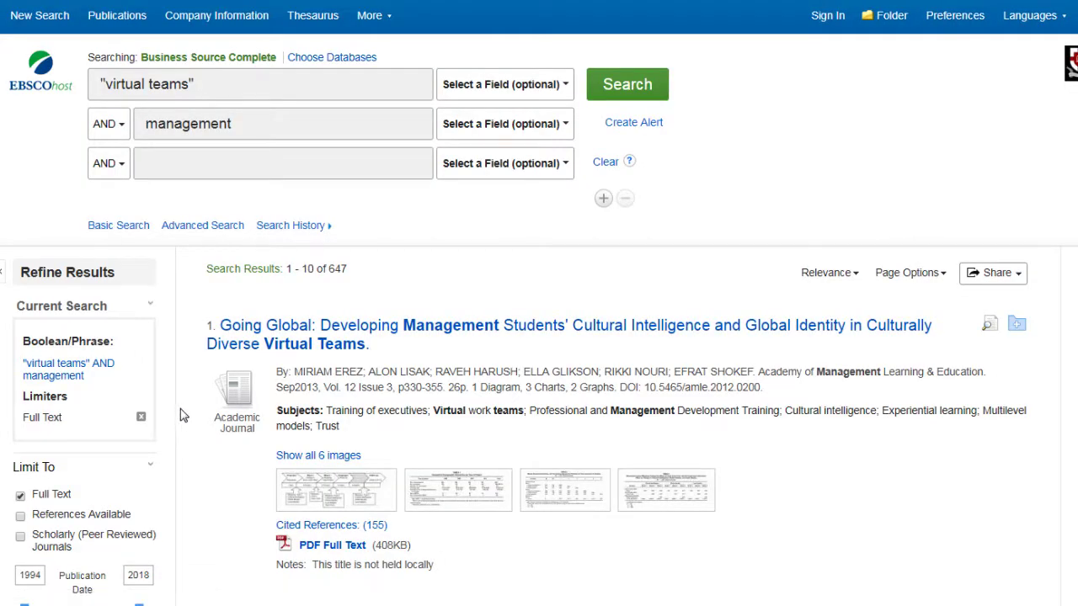
scroll(237, 417, down, 1)
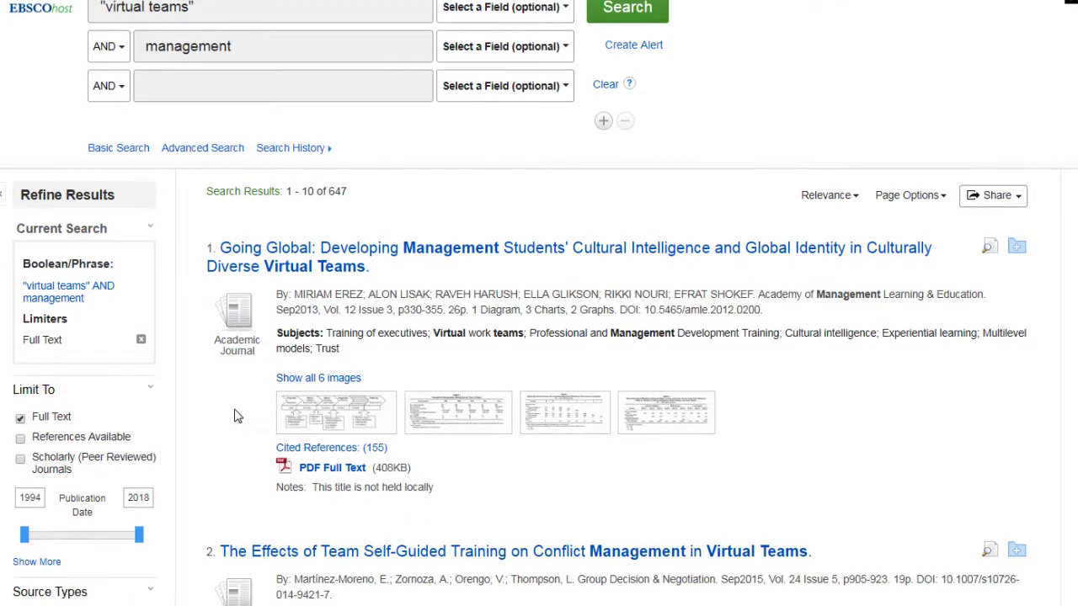
scroll(236, 417, down, 1)
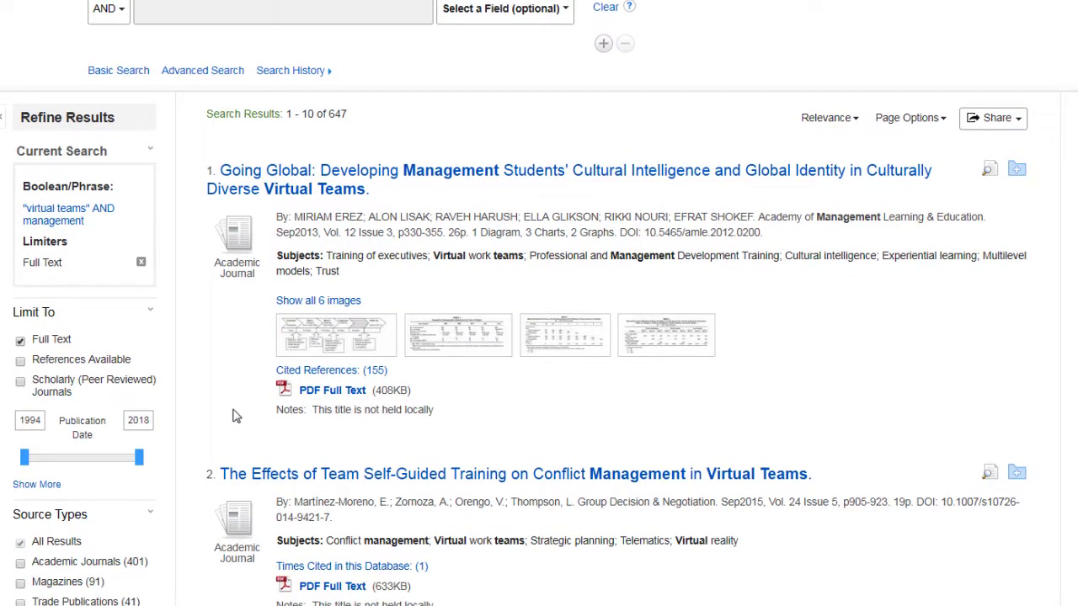
click(21, 381)
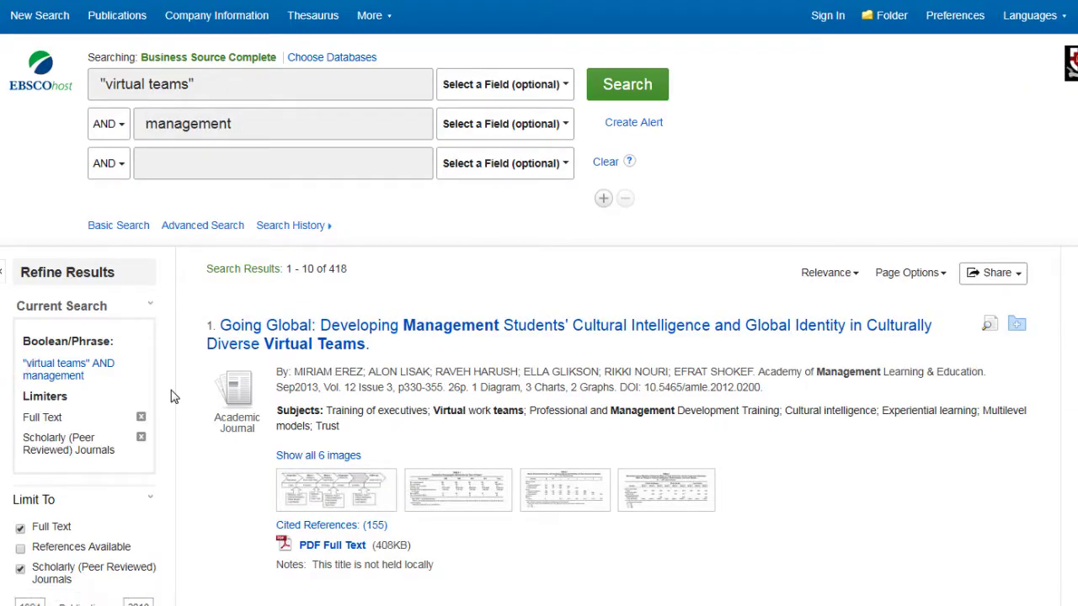
Examine the publication date and source type limiters, and expand the Subject: Thesaurus Term filter to review its terms.
scroll(172, 400, down, 2)
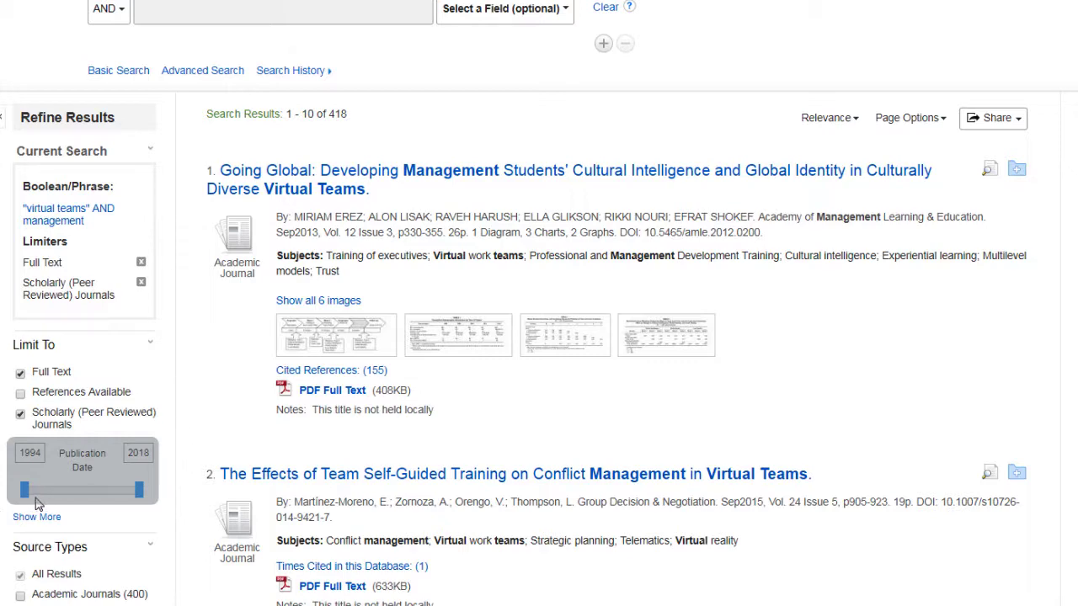
scroll(36, 503, down, 2)
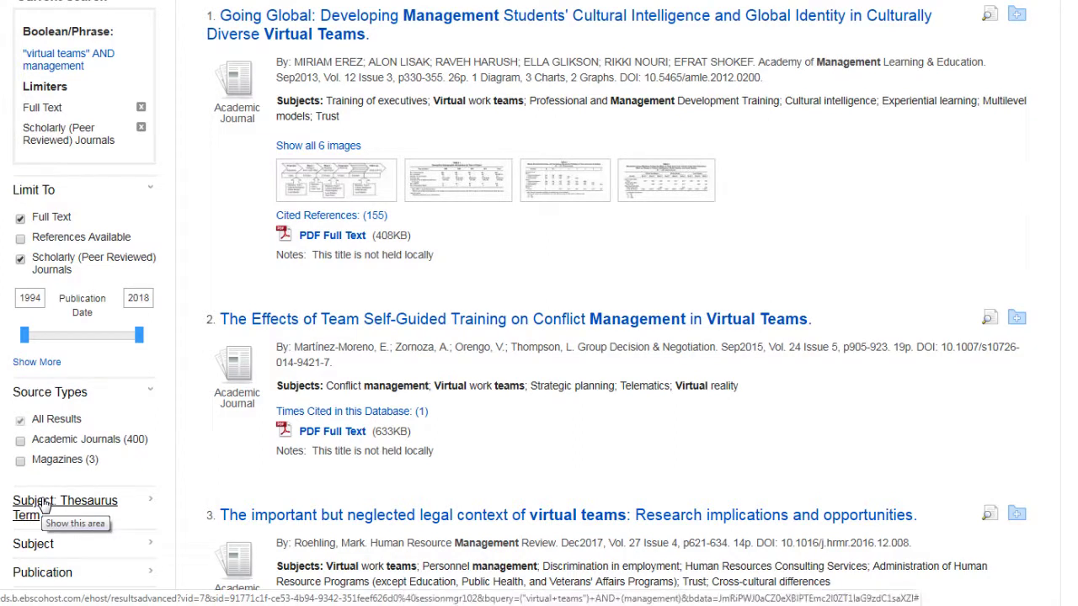
click(44, 503)
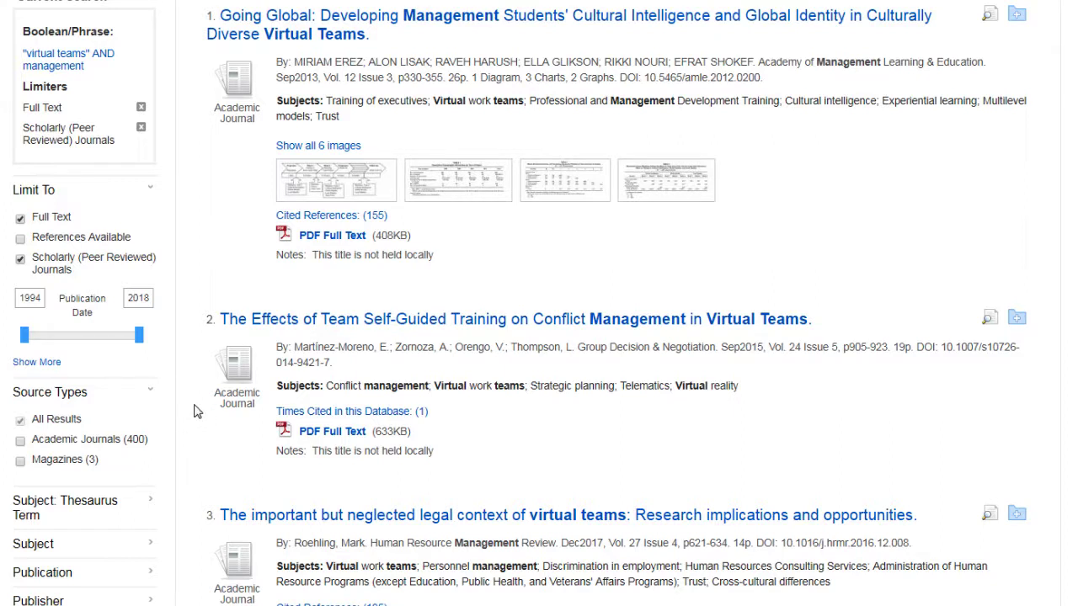
click(99, 508)
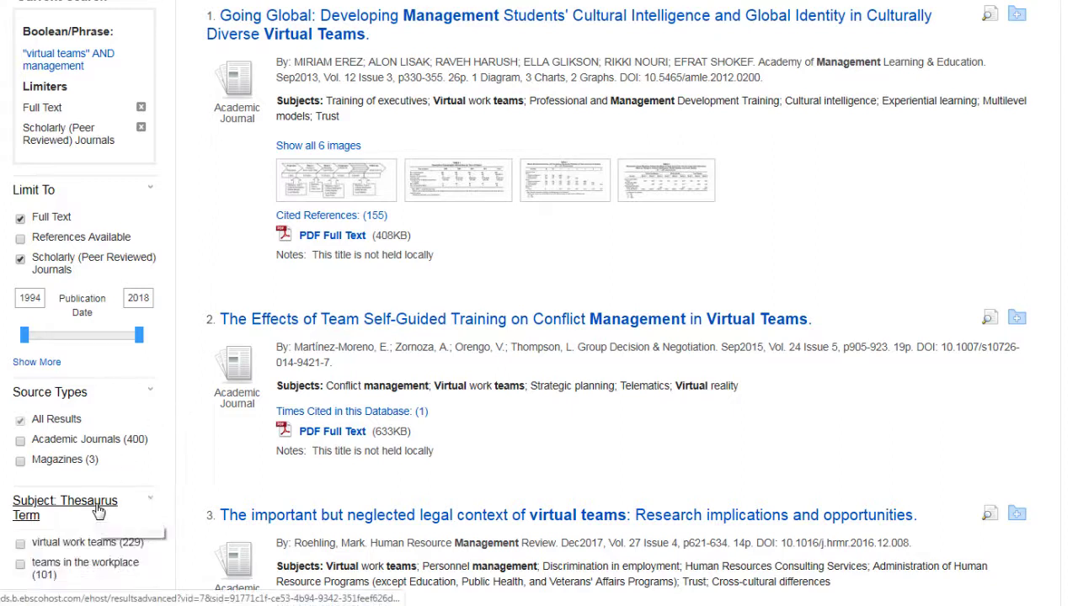
scroll(162, 472, down, 1)
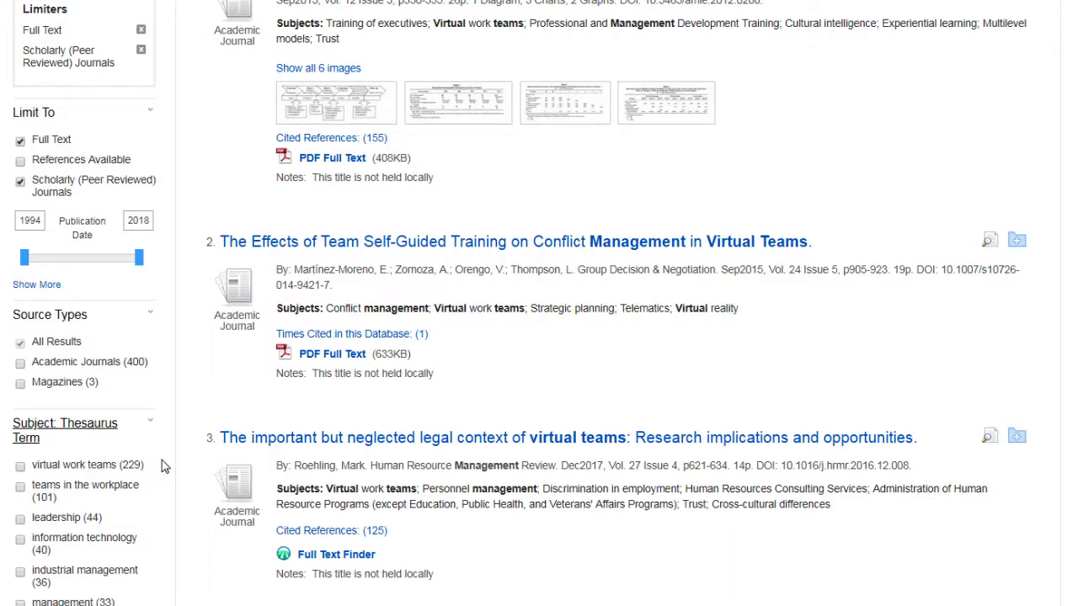
scroll(164, 466, down, 1)
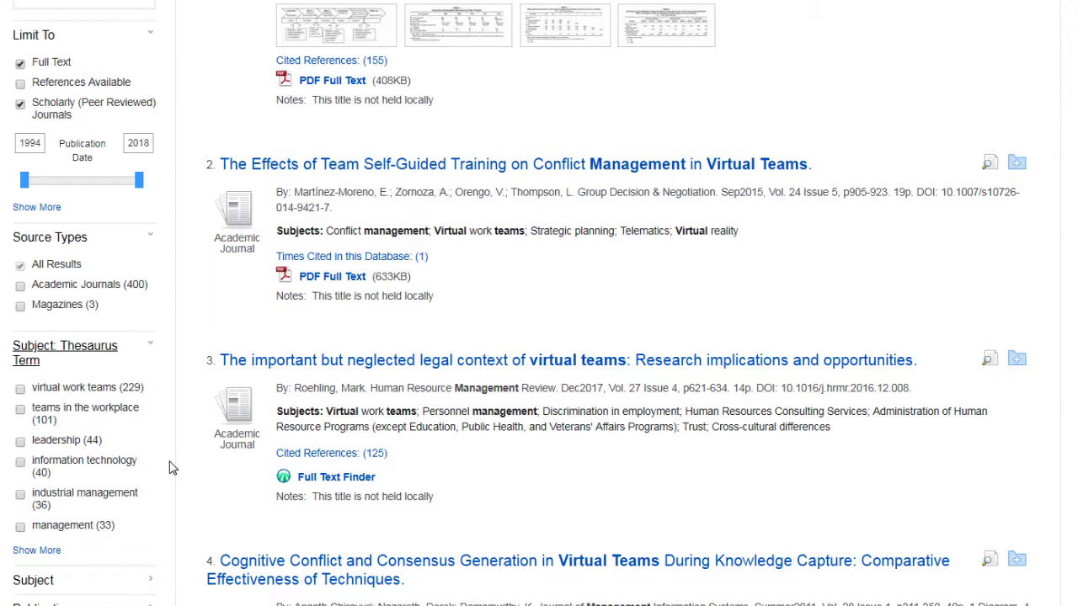
Check the available sort orders for the result list and keep sorting by Relevance.
scroll(171, 468, up, 5)
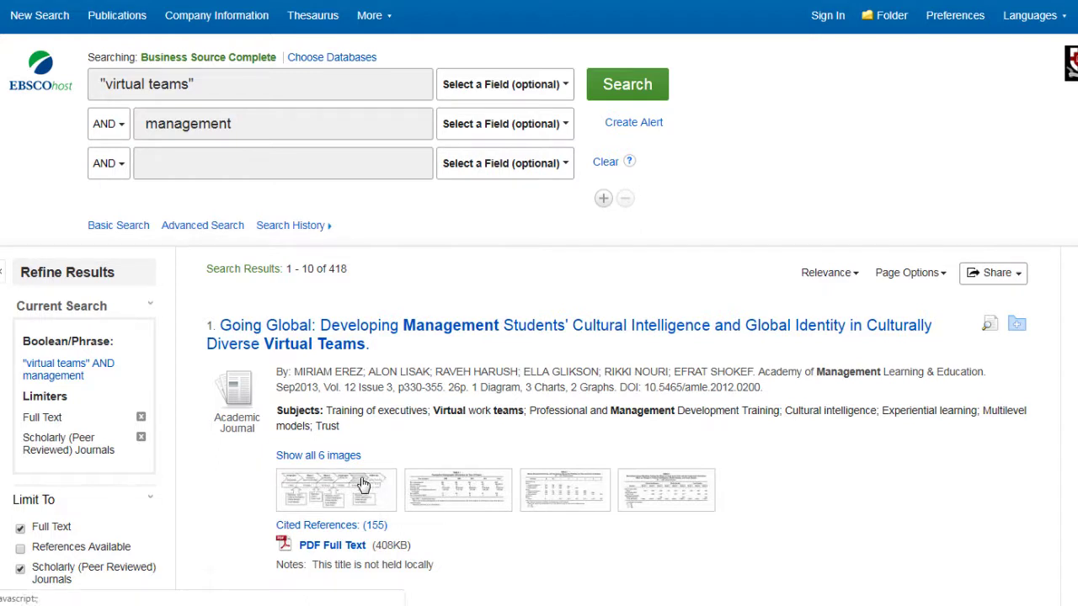
click(846, 278)
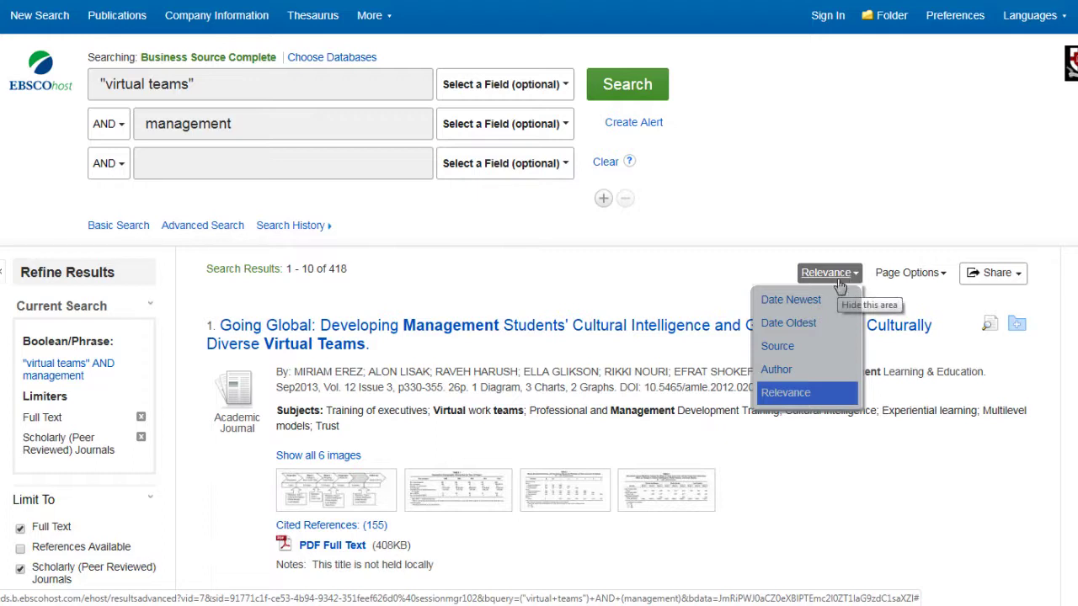
click(561, 329)
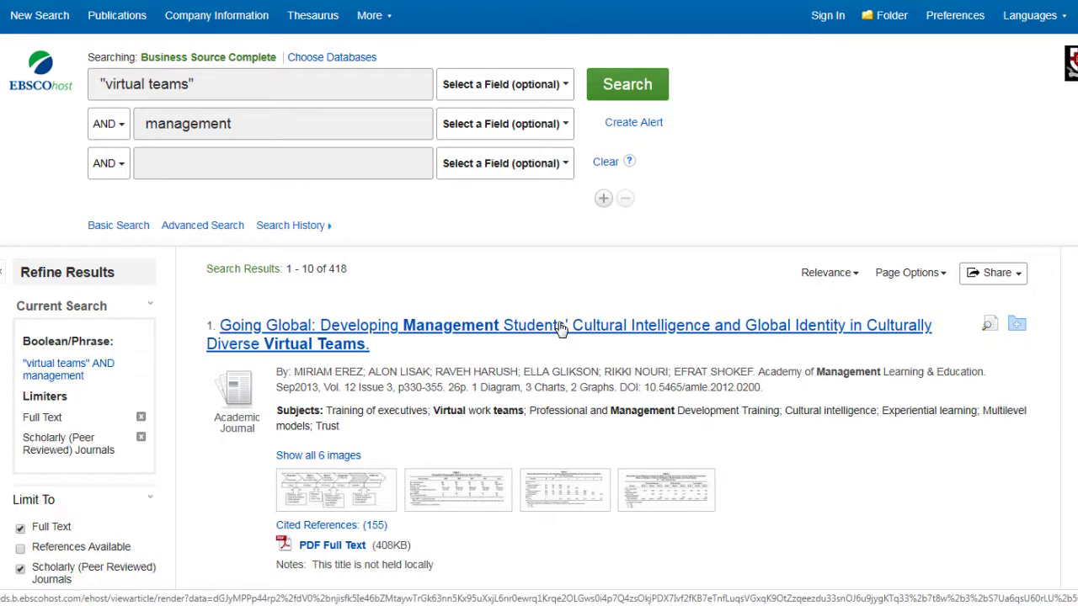
Open the detailed record of the first result, "Going Global", and review its source, subject terms and abstract.
click(562, 329)
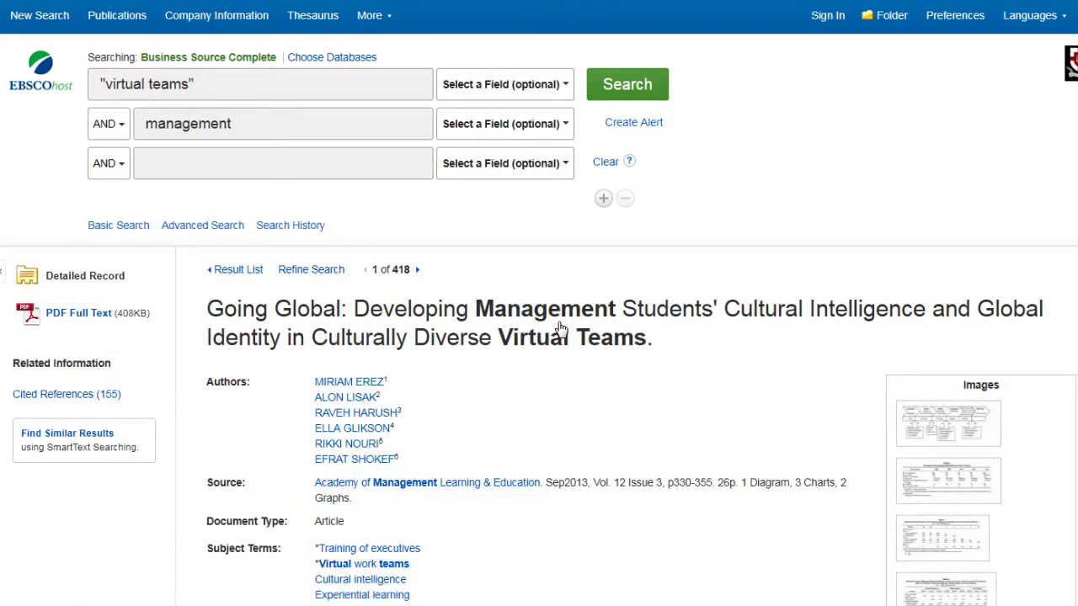
scroll(560, 328, down, 2)
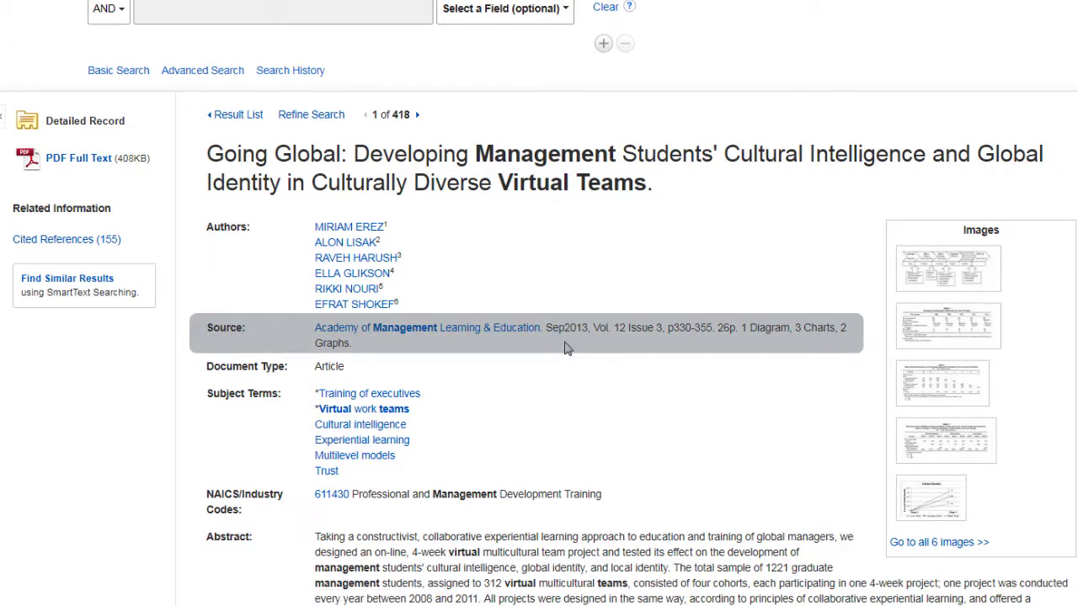
scroll(566, 347, down, 2)
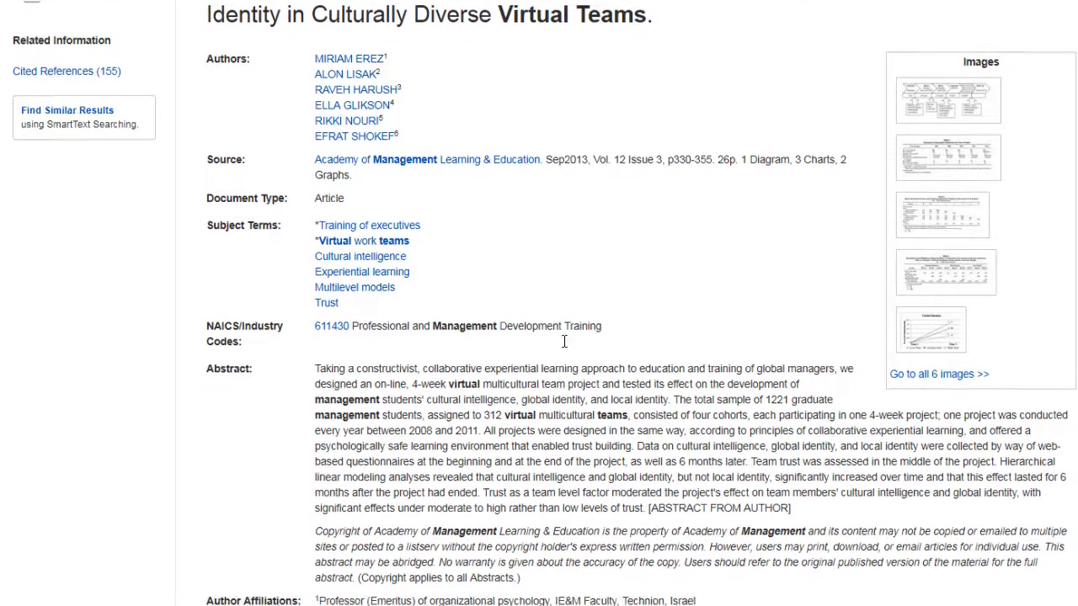
scroll(564, 341, down, 1)
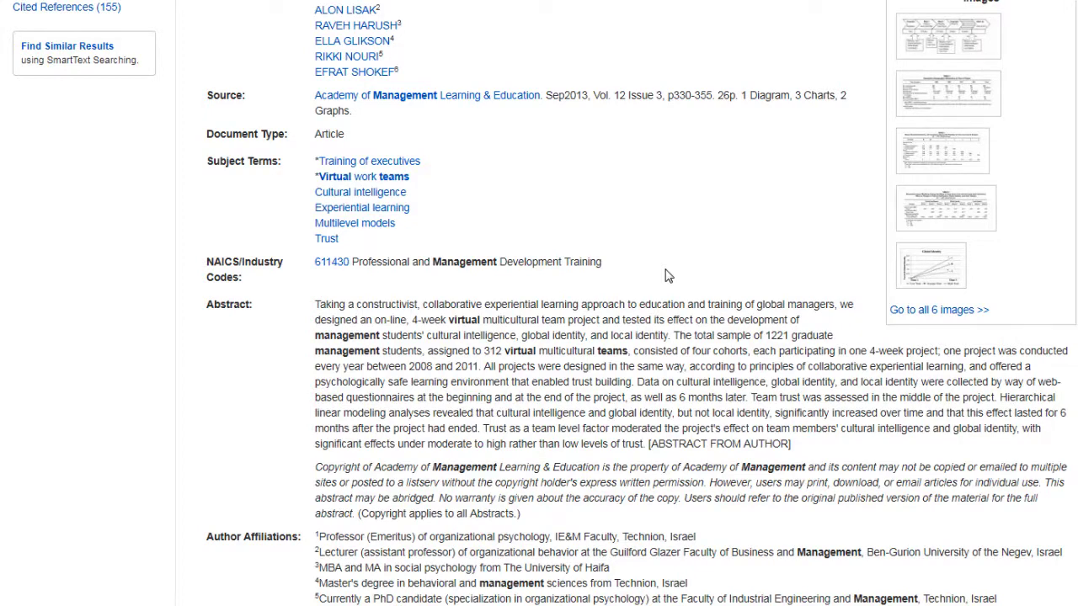
scroll(665, 276, up, 2)
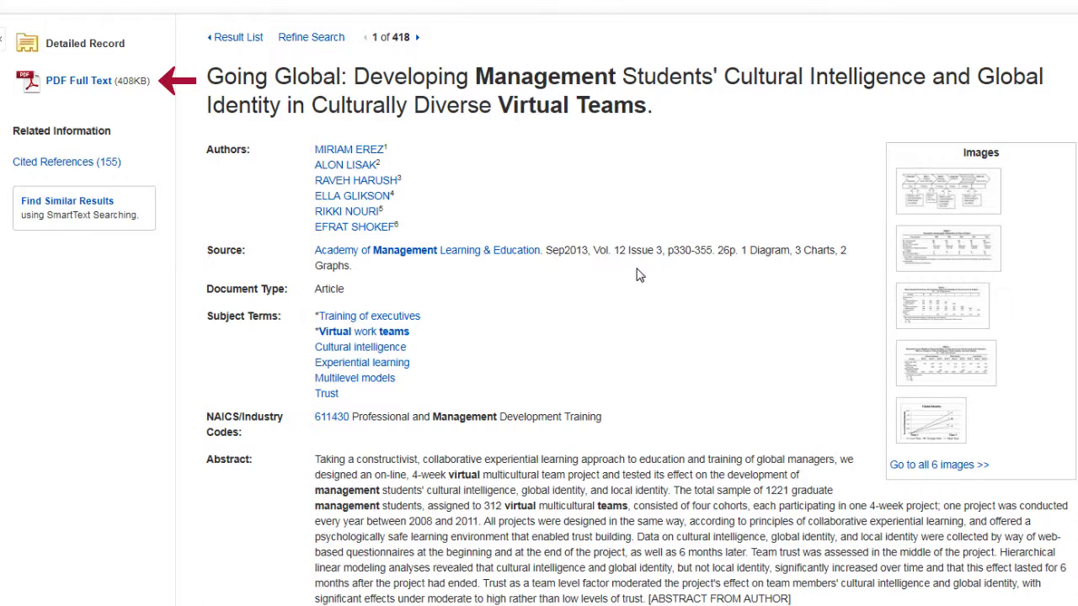
Open the PDF full text of the "Going Global" article and view its first page.
click(78, 81)
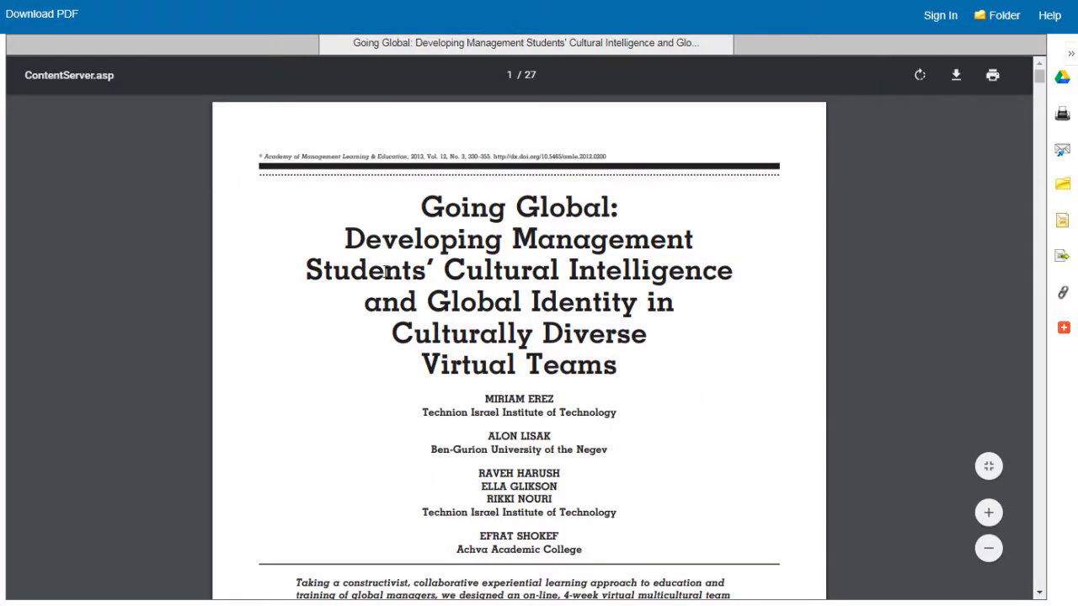
scroll(396, 280, down, 3)
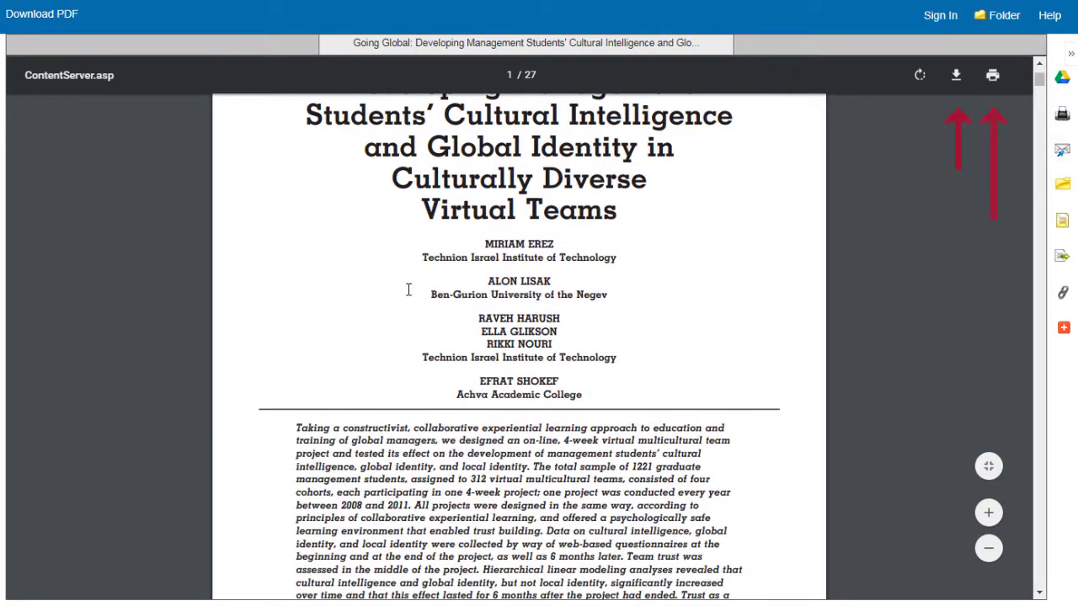